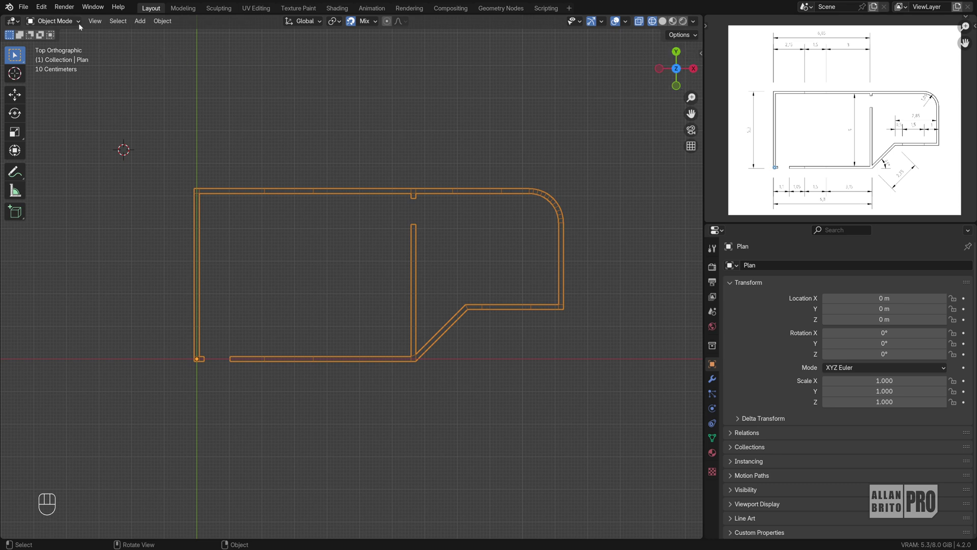
{"action": "left_click", "coordinate": [42, 8]}
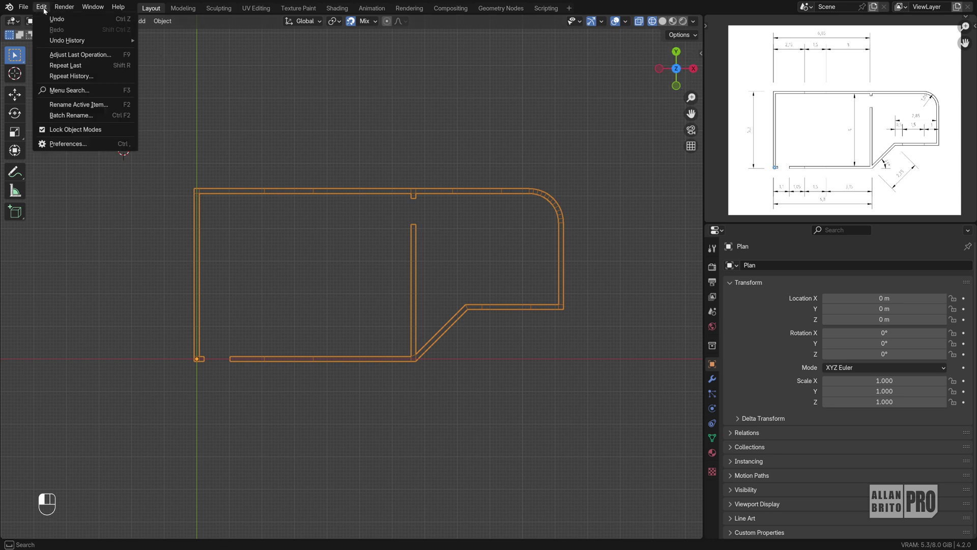
{"action": "left_click", "coordinate": [90, 145]}
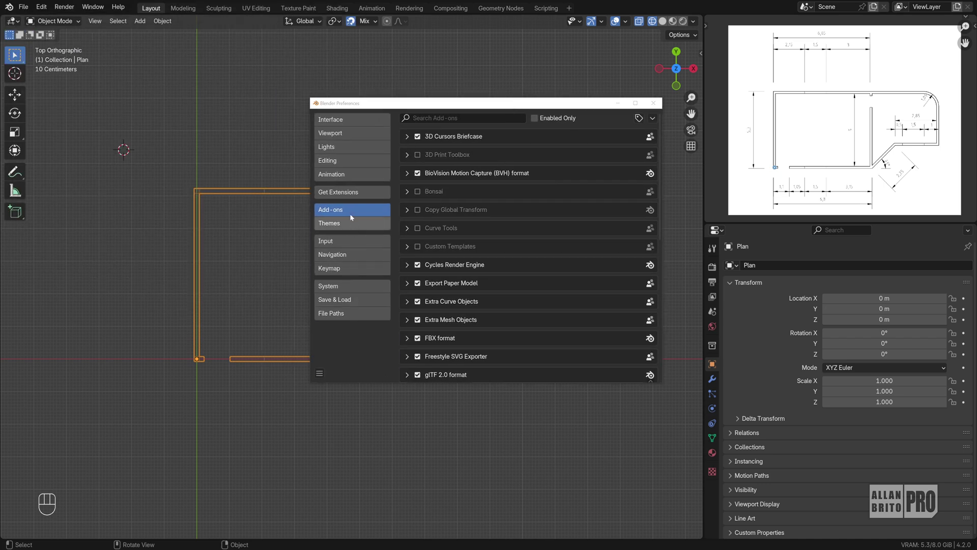
{"action": "left_click", "coordinate": [346, 193]}
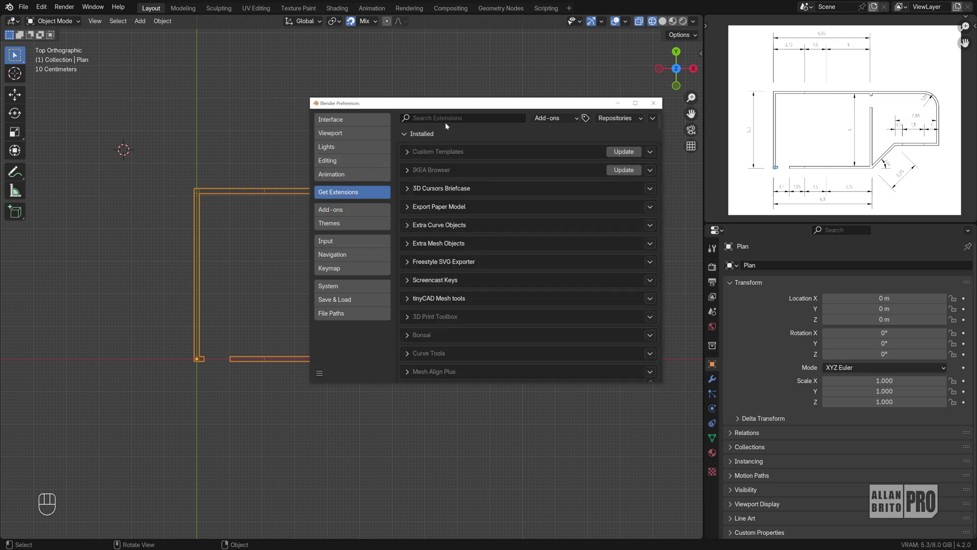
{"action": "left_click", "coordinate": [477, 118]}
{"action": "type", "text": "3d cur"}
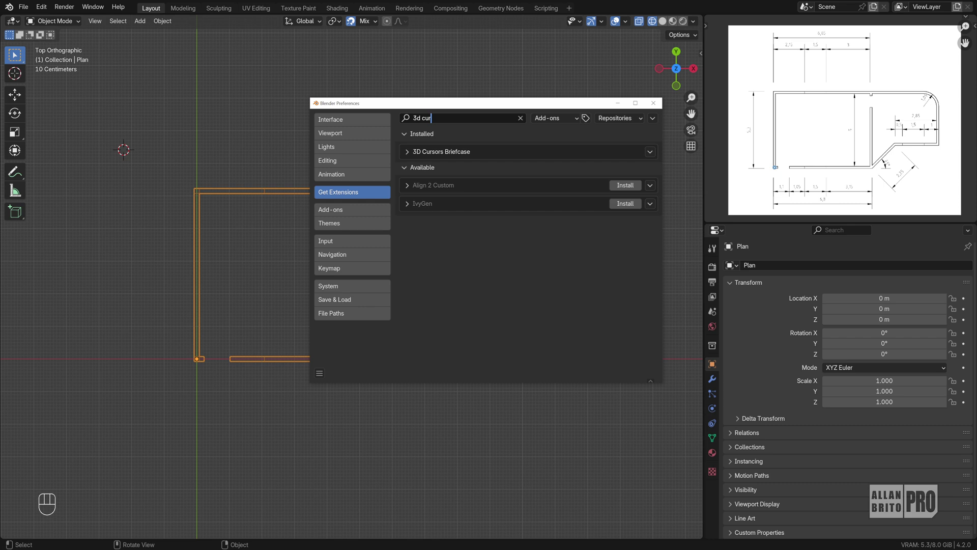
{"action": "left_click", "coordinate": [520, 118]}
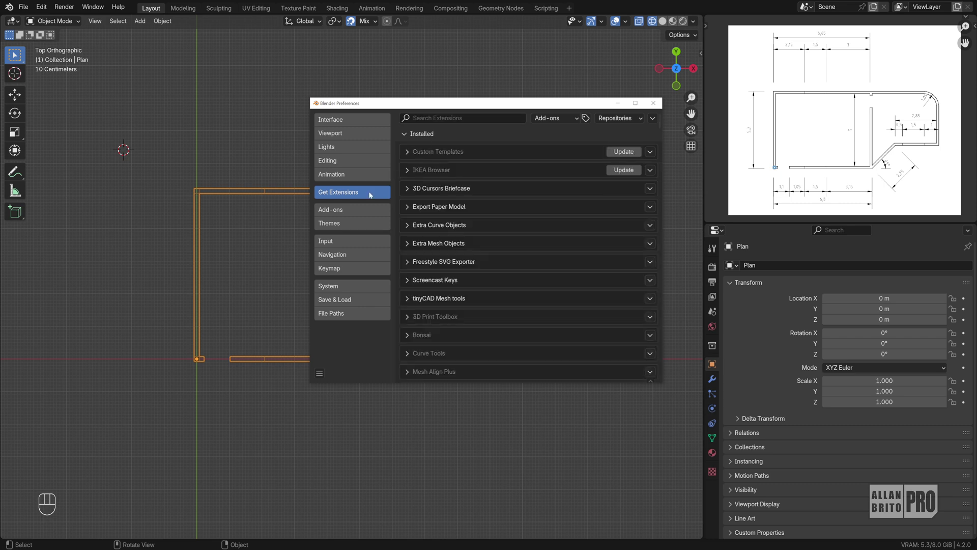
{"action": "left_click", "coordinate": [345, 210]}
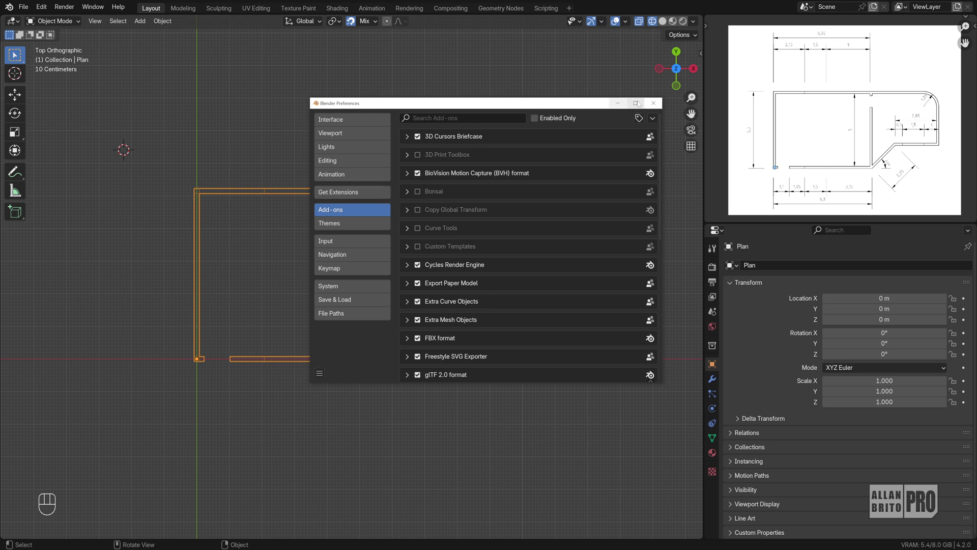
{"action": "left_click", "coordinate": [653, 103]}
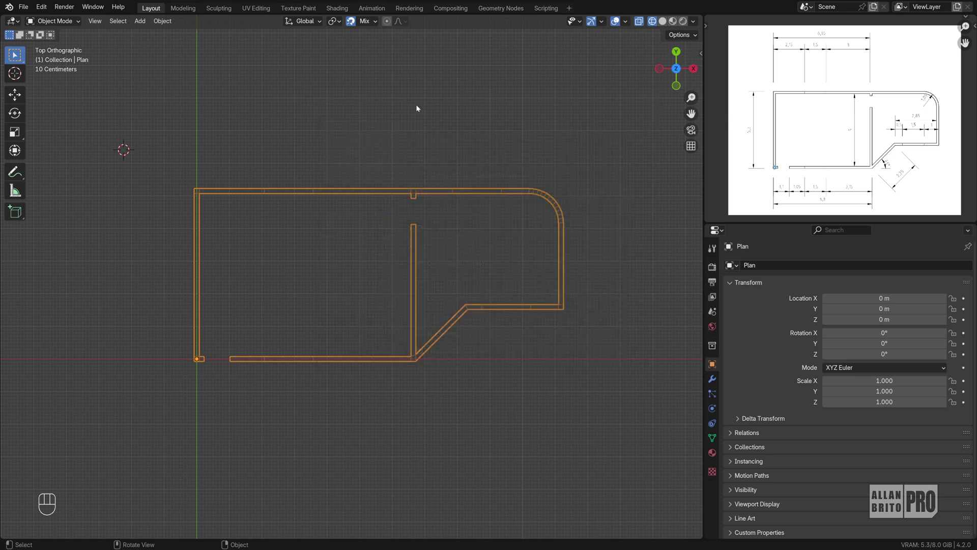
Show the sidebar's Briefcase panel and place the 3D cursor at the top-left wall corner (X -0.075 m, Y 5.225 m).
{"action": "left_click", "coordinate": [701, 52]}
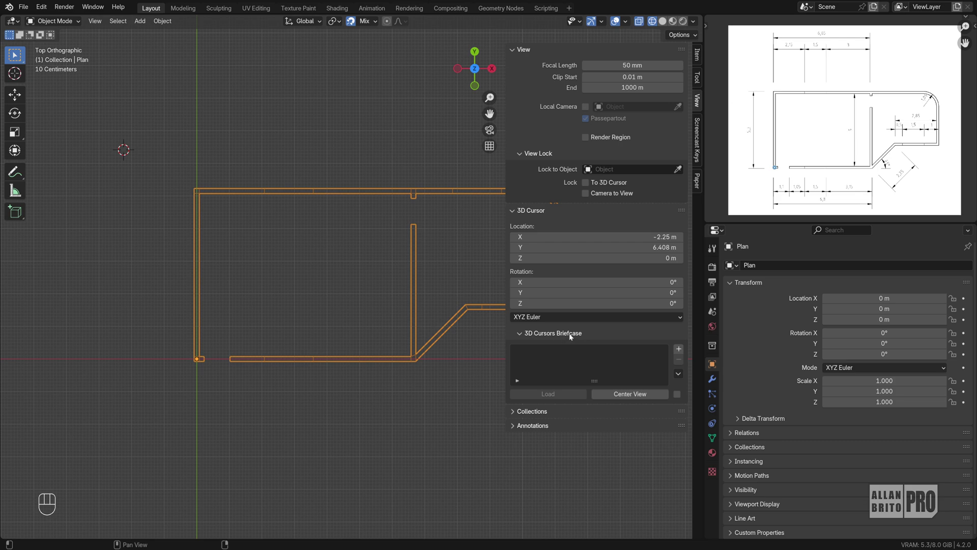
{"action": "middle_click_drag", "start_coordinate": [384, 272], "coordinate": [307, 283], "text": "shift"}
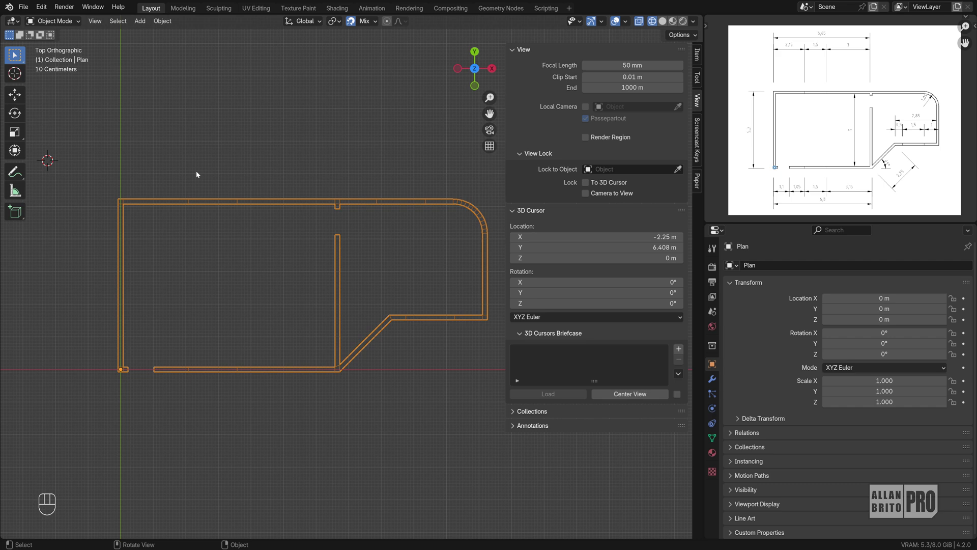
{"action": "right_click_drag", "start_coordinate": [194, 175], "coordinate": [187, 175], "text": "shift"}
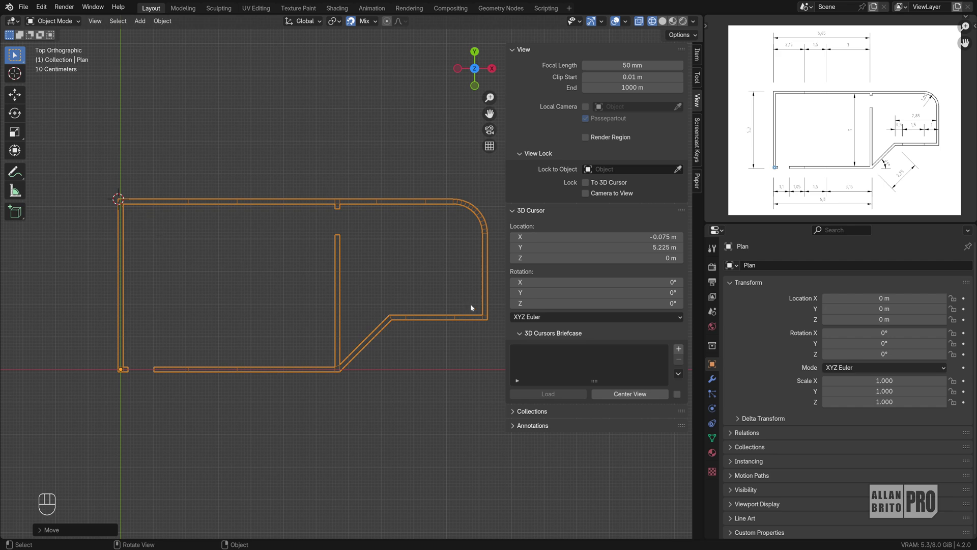
Save the top-left cursor location, then move the cursor onto the interior wall and save it too.
{"action": "left_click", "coordinate": [678, 350]}
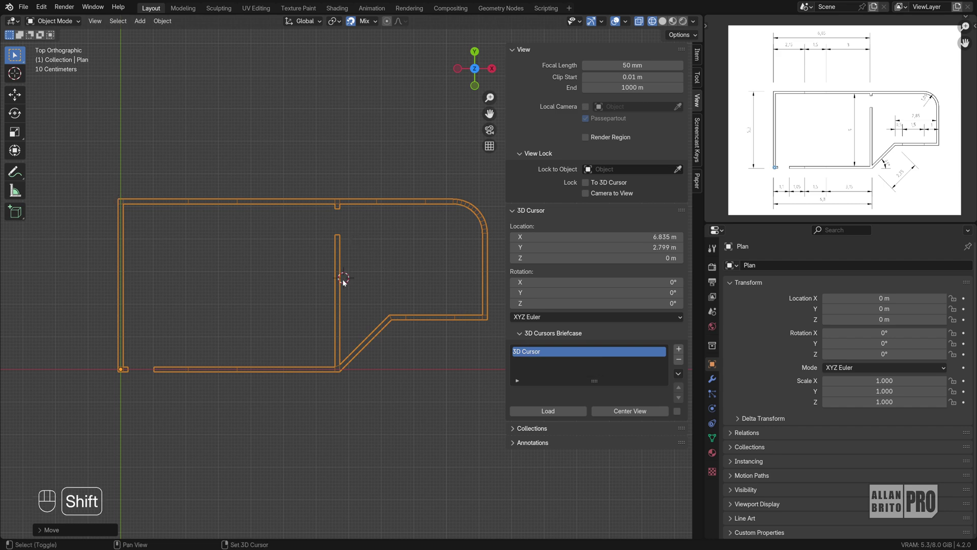
{"action": "right_click", "coordinate": [340, 300], "text": "shift"}
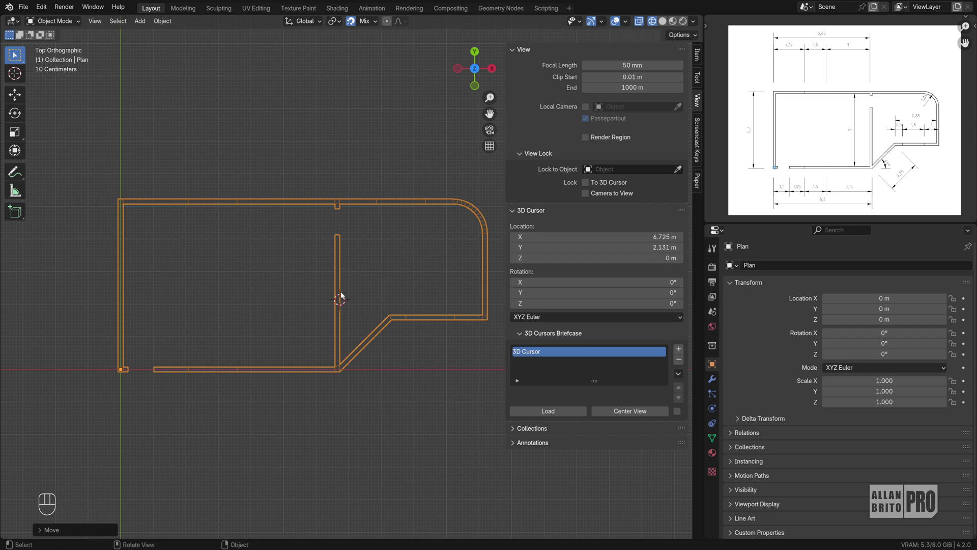
{"action": "left_click", "coordinate": [679, 349]}
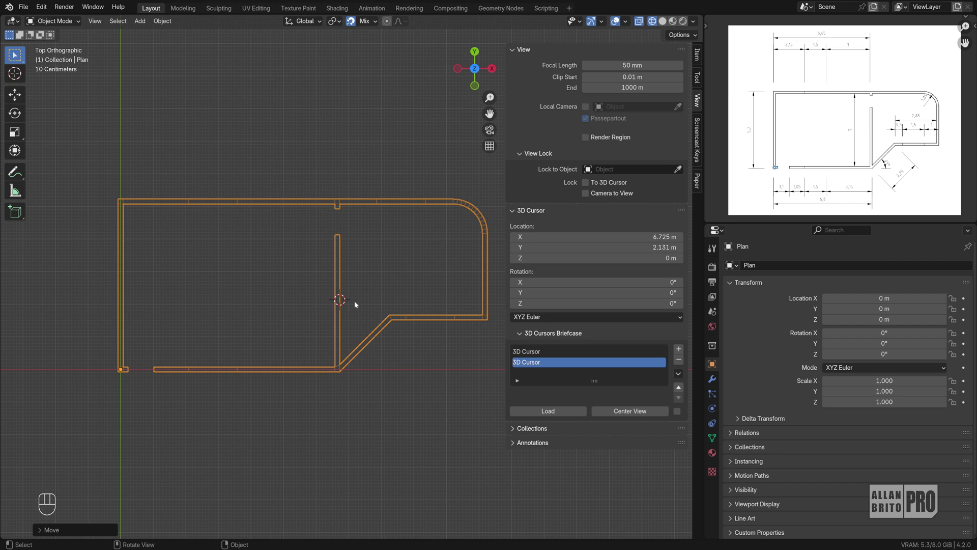
In Edit Mode, select the four end vertices of the bottom-left wall.
{"action": "middle_click_drag", "start_coordinate": [174, 373], "coordinate": [269, 297], "text": "shift"}
{"action": "scroll", "coordinate": [268, 297], "scroll_direction": "up", "scroll_amount": 4}
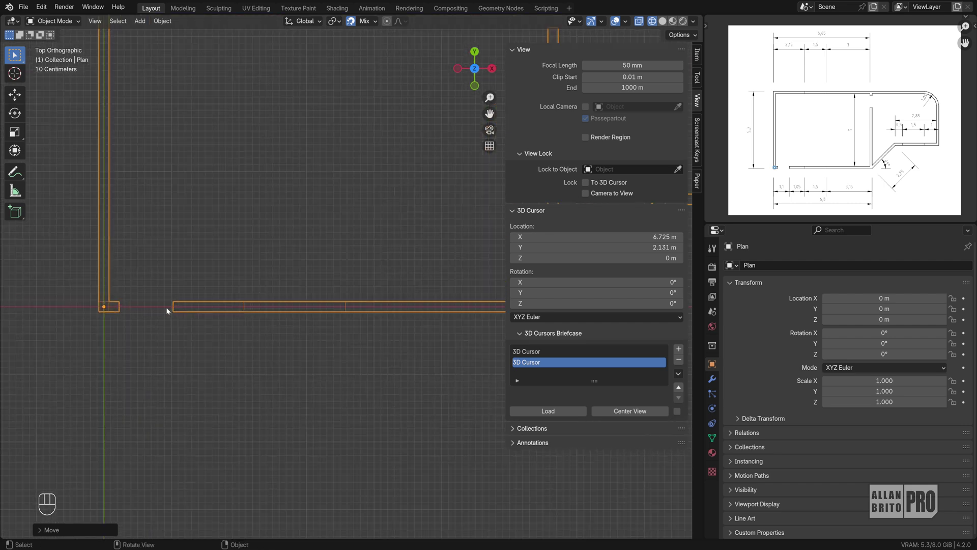
{"action": "key", "text": "Tab"}
{"action": "left_click", "coordinate": [119, 302]}
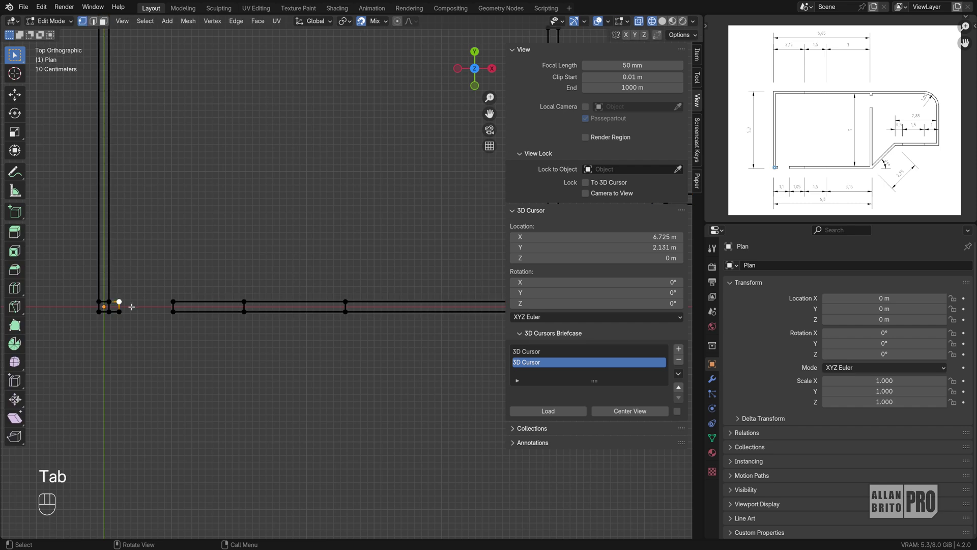
{"action": "left_click", "coordinate": [173, 302], "text": "shift"}
{"action": "left_click", "coordinate": [173, 311], "text": "shift"}
{"action": "left_click", "coordinate": [120, 311], "text": "shift"}
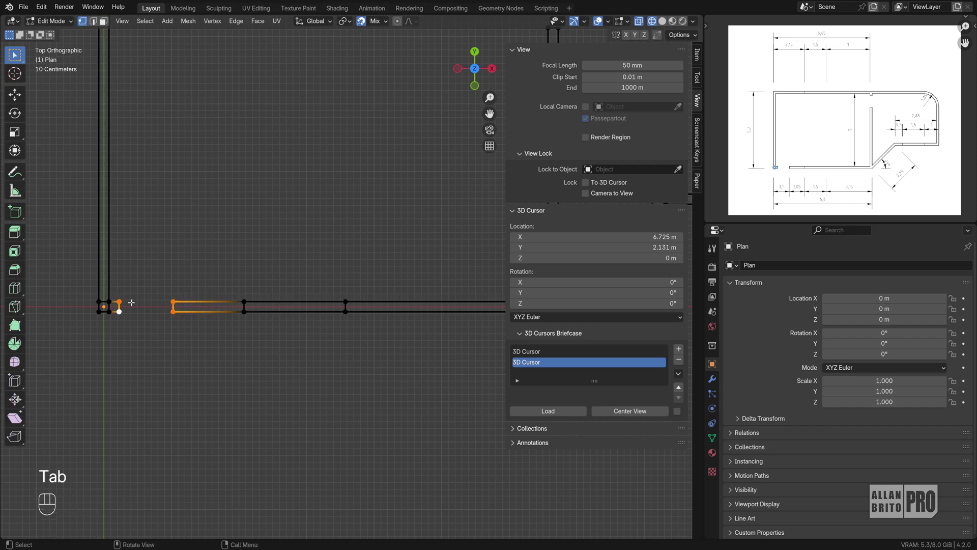
Snap the 3D cursor to the selected vertices and save it as the third Briefcase location.
{"action": "key", "text": "shift+s"}
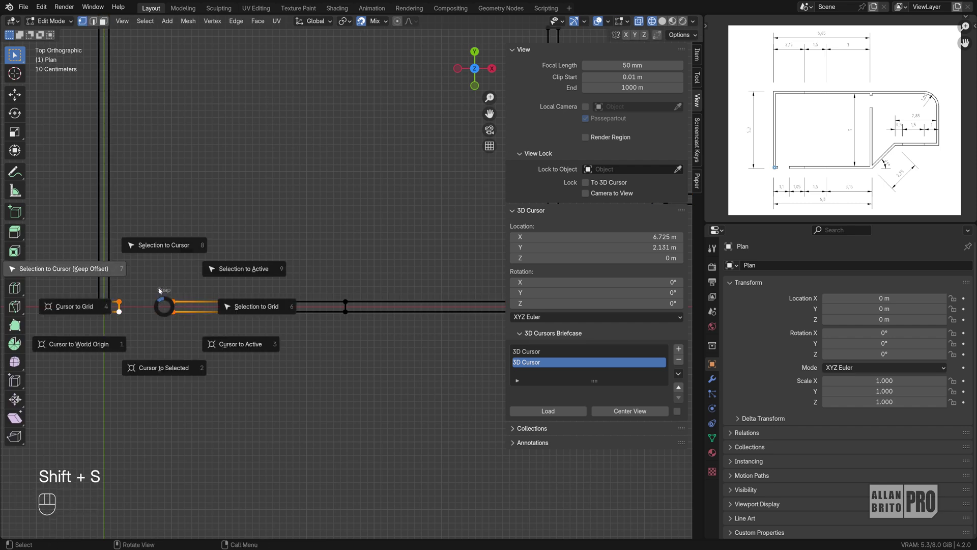
{"action": "left_click", "coordinate": [163, 366]}
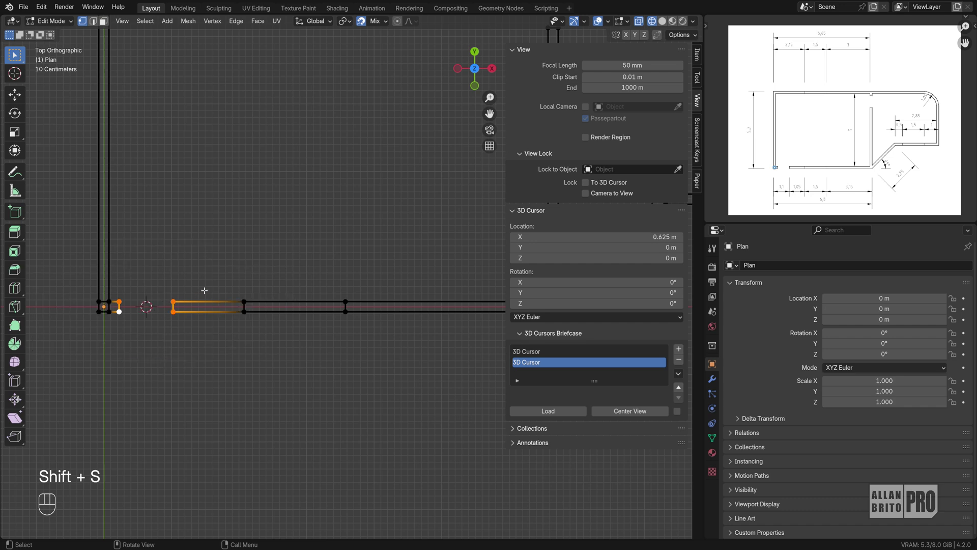
{"action": "key", "text": "Tab"}
{"action": "left_click", "coordinate": [679, 349]}
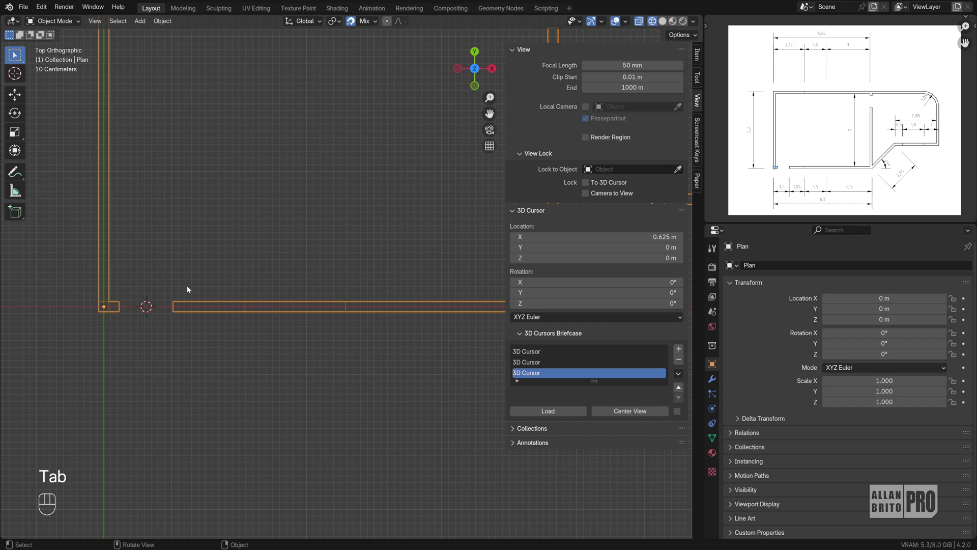
{"action": "scroll", "coordinate": [187, 289], "scroll_direction": "down", "scroll_amount": 3}
{"action": "middle_click_drag", "start_coordinate": [294, 237], "coordinate": [209, 282], "text": "shift"}
Load each of the three saved cursor locations in turn to check them.
{"action": "left_click", "coordinate": [555, 351]}
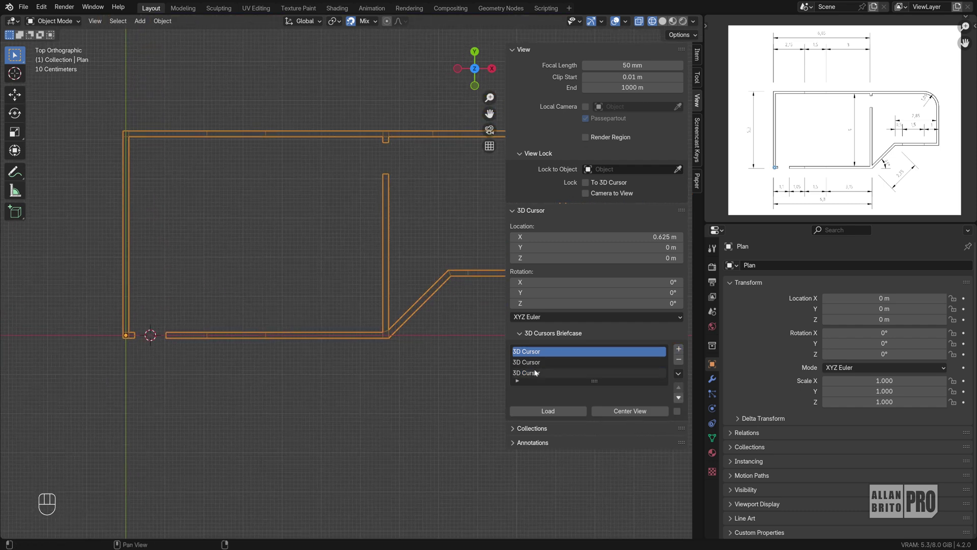
{"action": "left_click", "coordinate": [551, 412]}
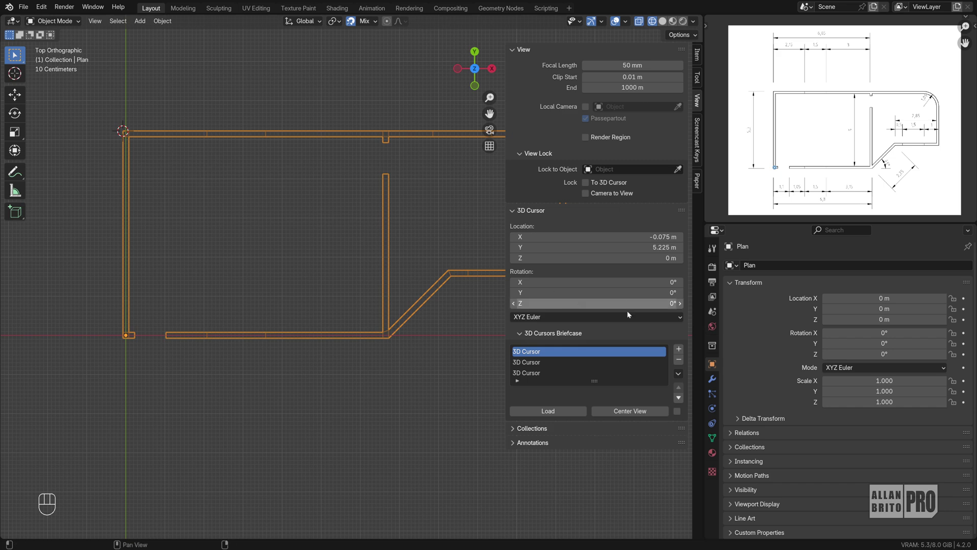
{"action": "left_click", "coordinate": [631, 362]}
{"action": "left_click", "coordinate": [549, 411]}
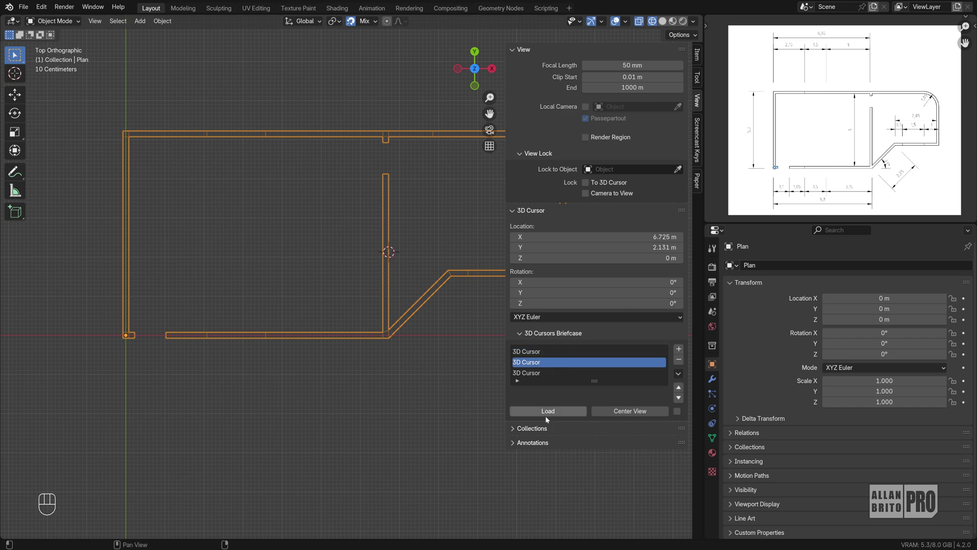
{"action": "left_click", "coordinate": [548, 373]}
{"action": "left_click", "coordinate": [546, 412]}
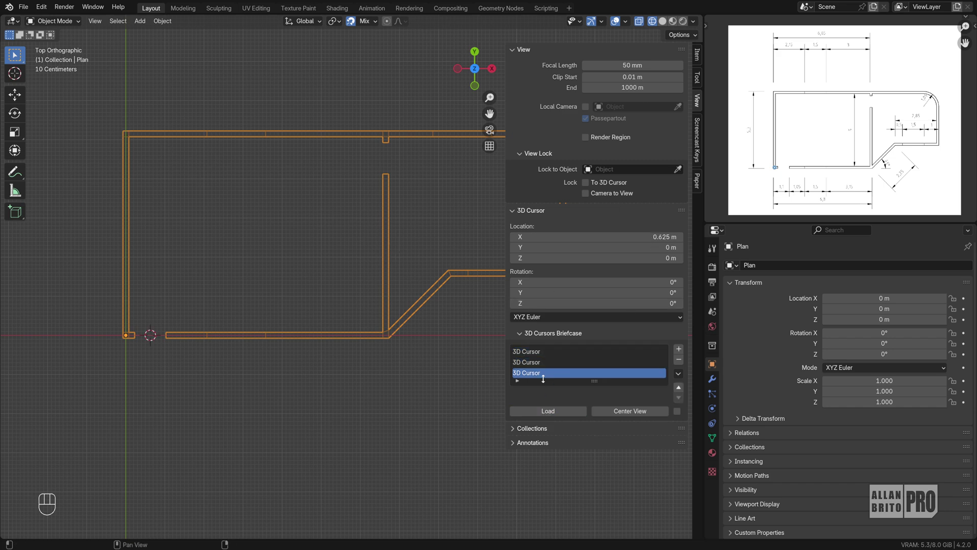
Rename the three Briefcase entries 'Top Left', 'Wall' and 'Door'.
{"action": "double_click", "coordinate": [532, 352]}
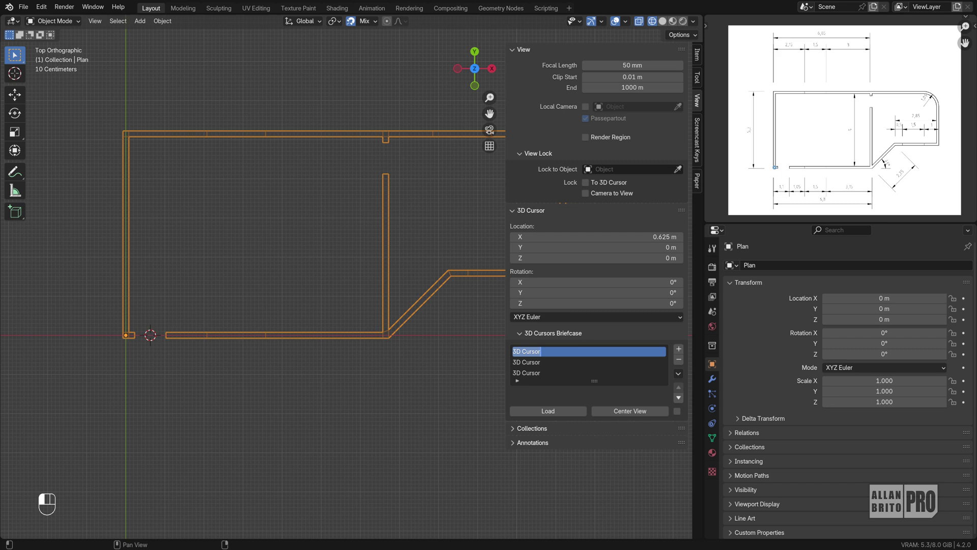
{"action": "type", "text": "Top Left"}
{"action": "double_click", "coordinate": [532, 361]}
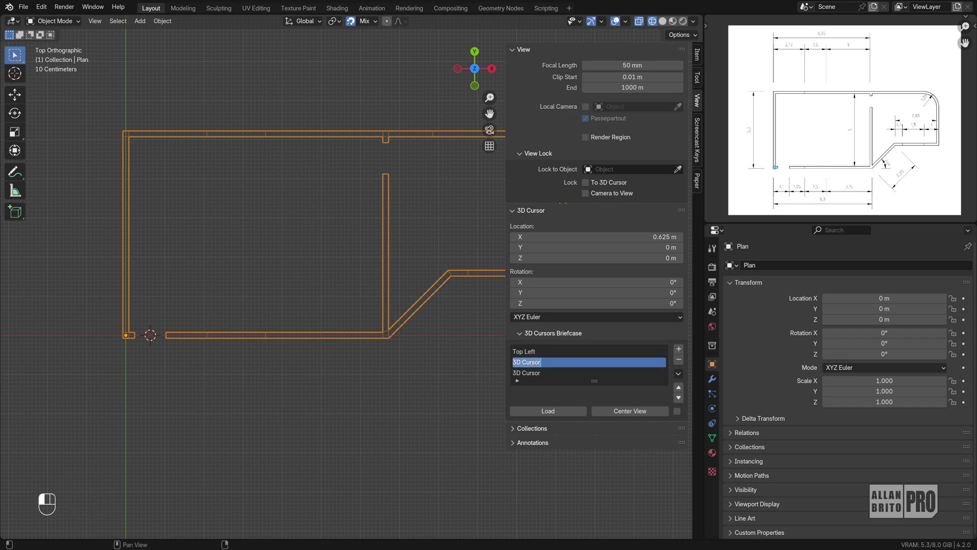
{"action": "type", "text": "Wall"}
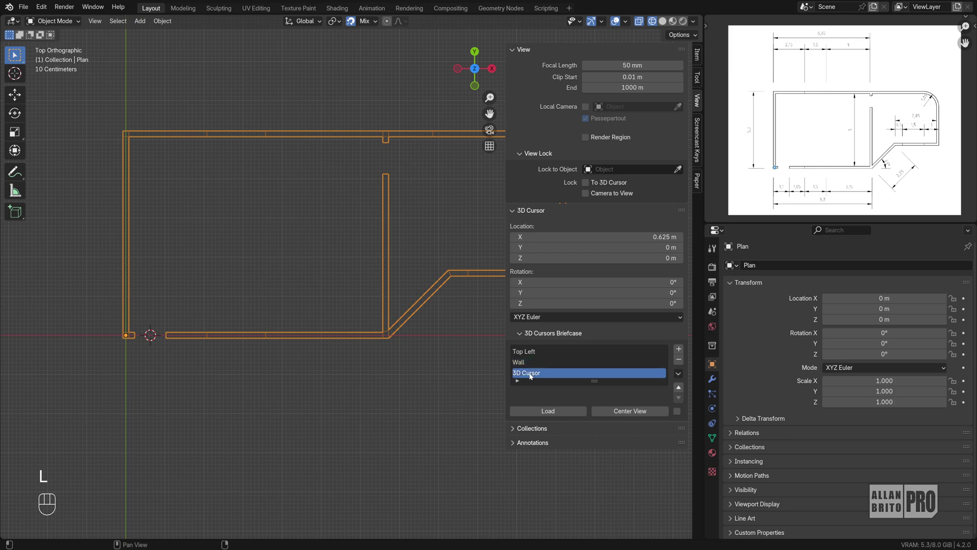
{"action": "double_click", "coordinate": [527, 373]}
{"action": "type", "text": "Door"}
{"action": "scroll", "coordinate": [443, 325], "scroll_direction": "down", "scroll_amount": 2}
{"action": "middle_click_drag", "start_coordinate": [443, 322], "coordinate": [370, 320], "text": "shift"}
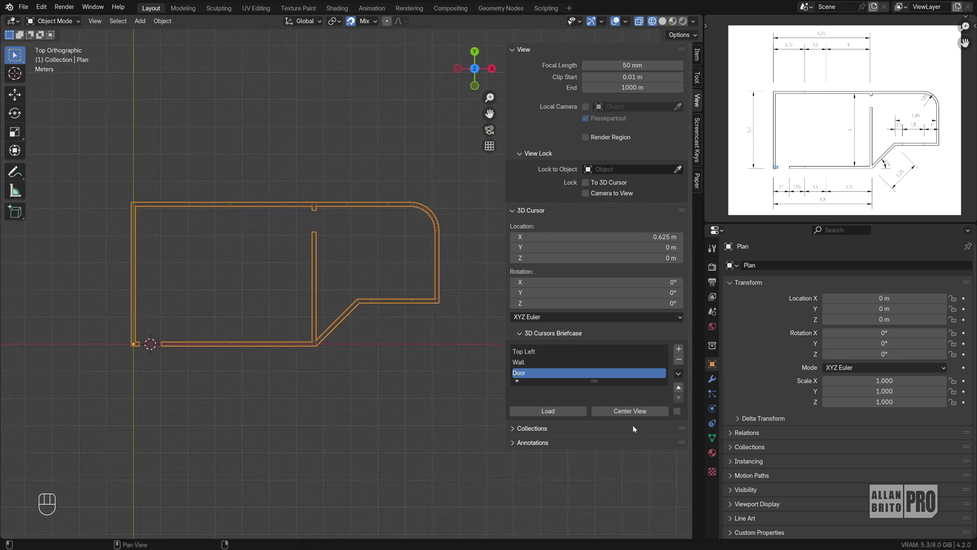
Load the saved Top Left location and centre the view on the 3D cursor.
{"action": "left_click", "coordinate": [633, 411]}
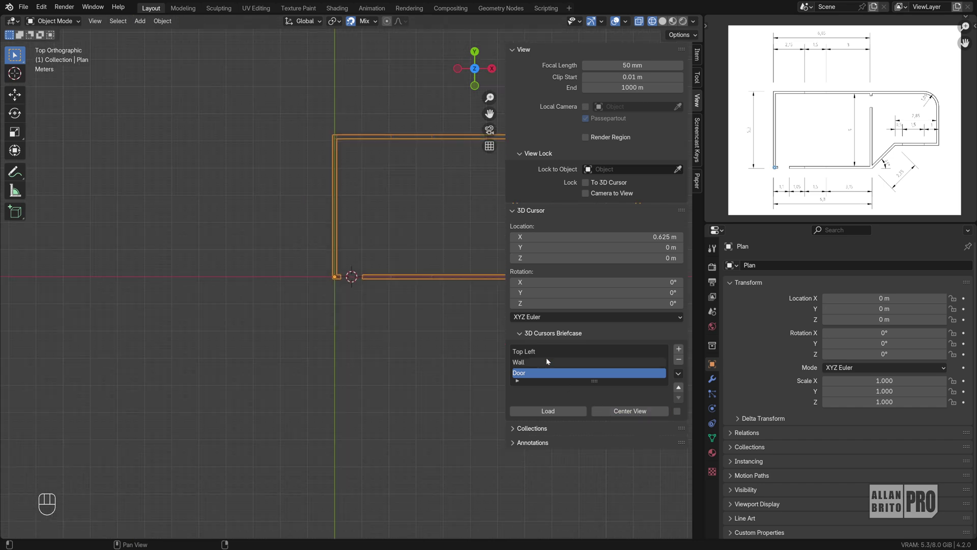
{"action": "left_click", "coordinate": [616, 351]}
{"action": "left_click", "coordinate": [549, 413]}
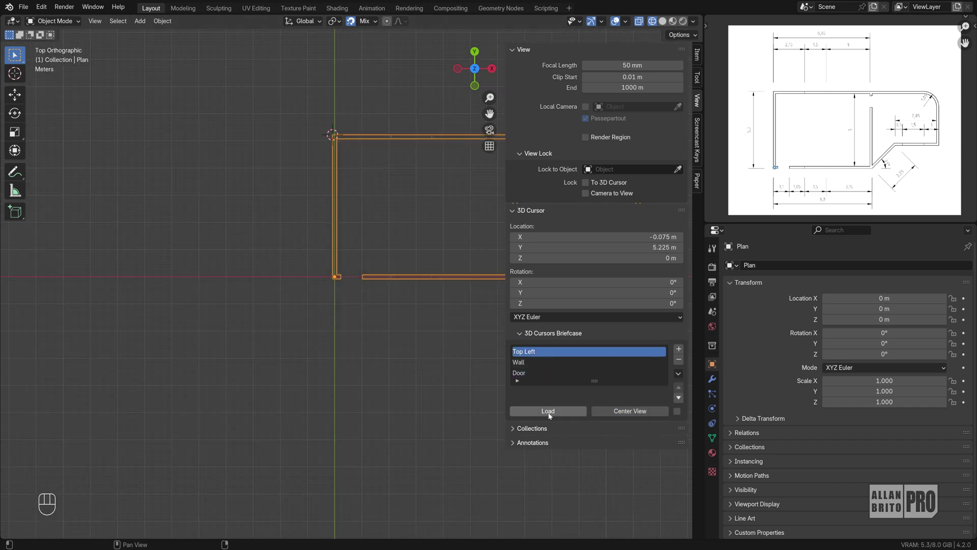
{"action": "left_click", "coordinate": [634, 415]}
{"action": "middle_click_drag", "start_coordinate": [447, 362], "coordinate": [218, 342], "text": "shift"}
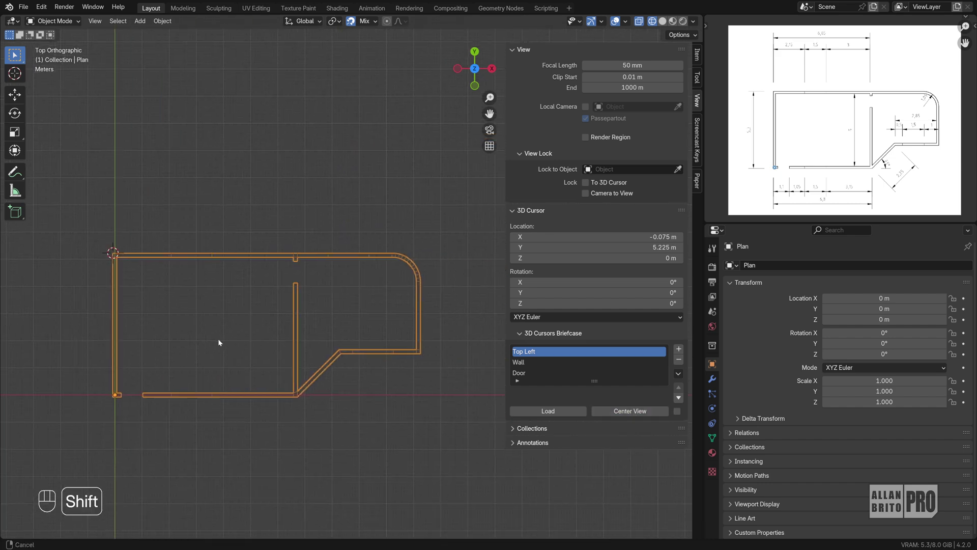
Load the saved Wall location and centre the view on the 3D cursor.
{"action": "left_click", "coordinate": [565, 363]}
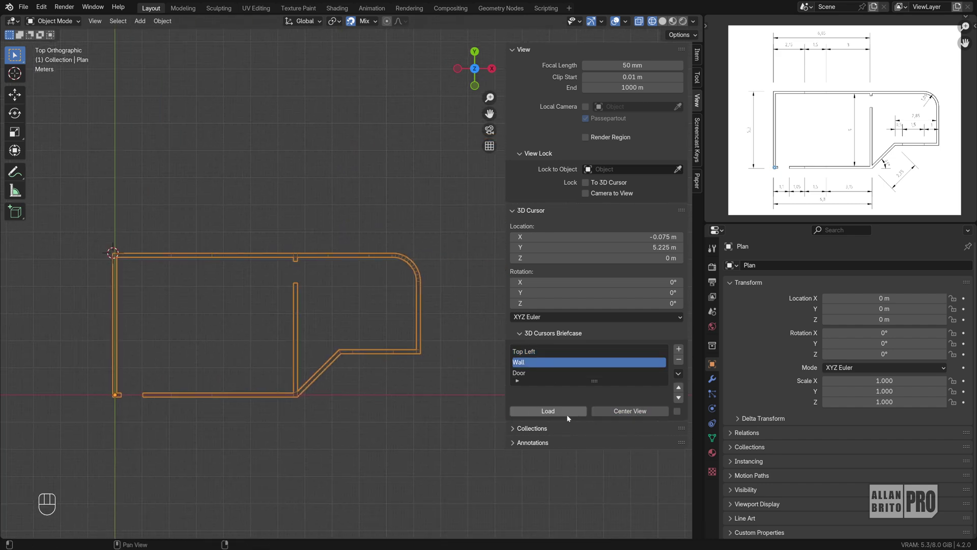
{"action": "left_click", "coordinate": [549, 411]}
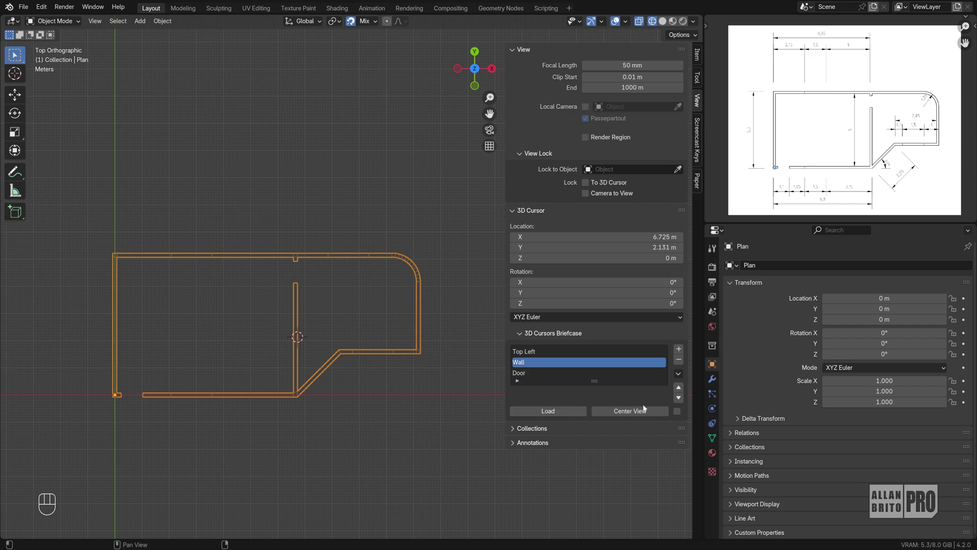
{"action": "left_click", "coordinate": [642, 411]}
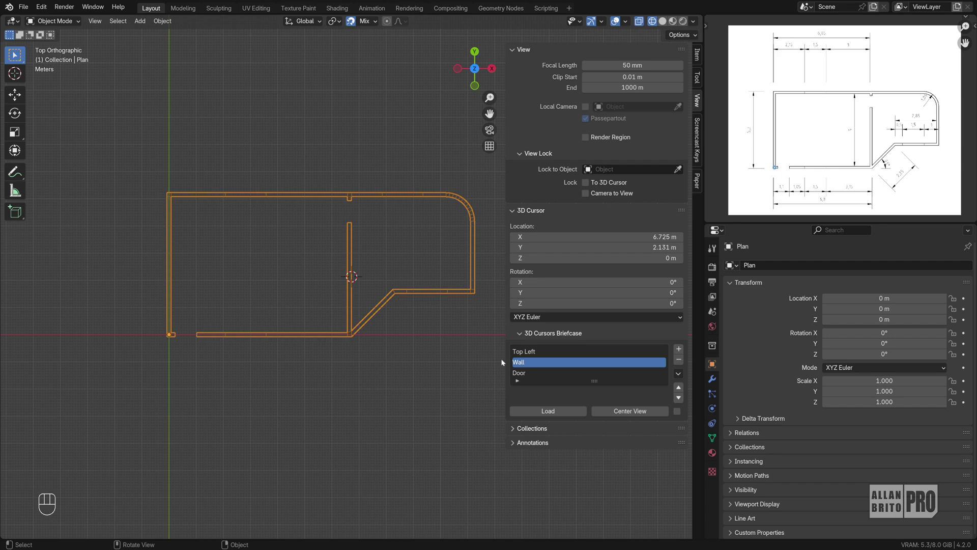
{"action": "left_click", "coordinate": [678, 375]}
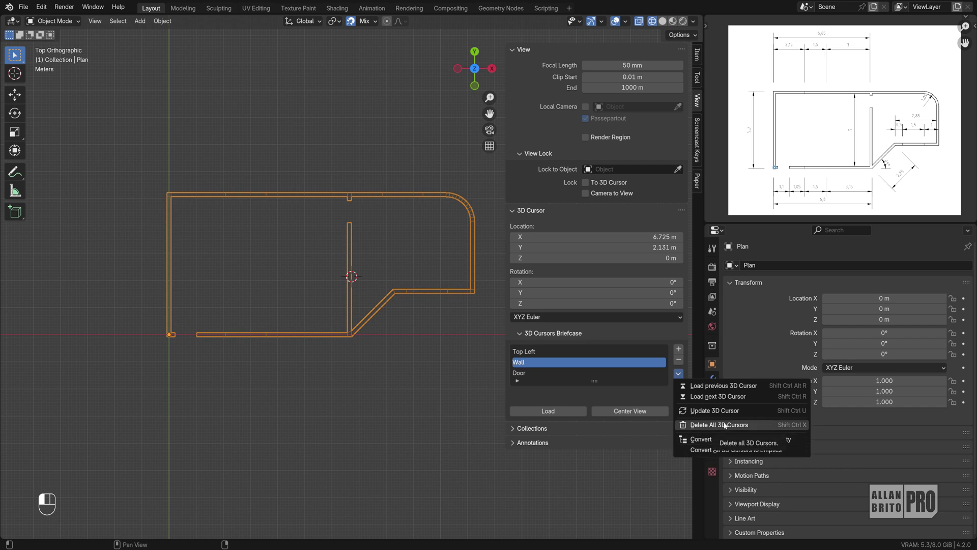
Remove the Wall entry, then clear the remaining locations with Delete All 3D Cursors.
{"action": "left_click", "coordinate": [678, 360]}
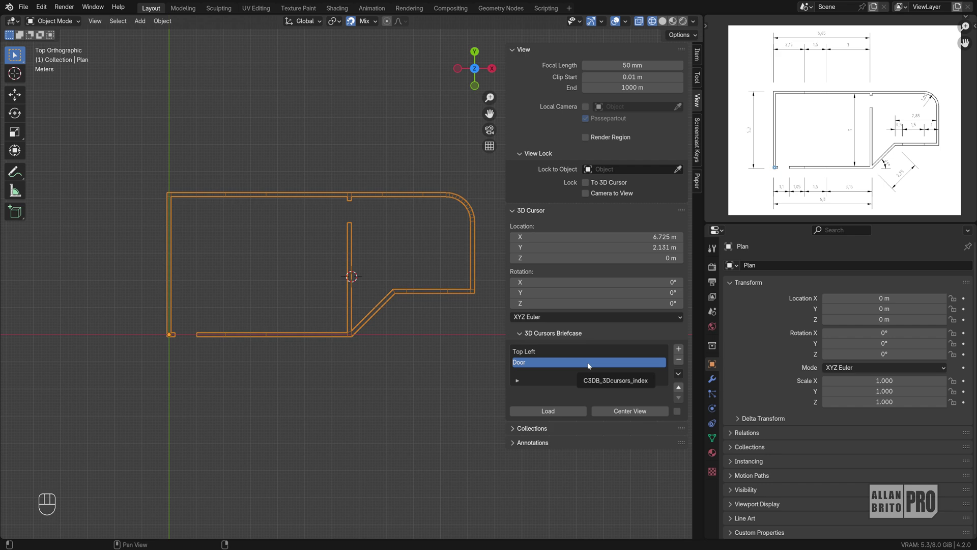
{"action": "left_click", "coordinate": [678, 373]}
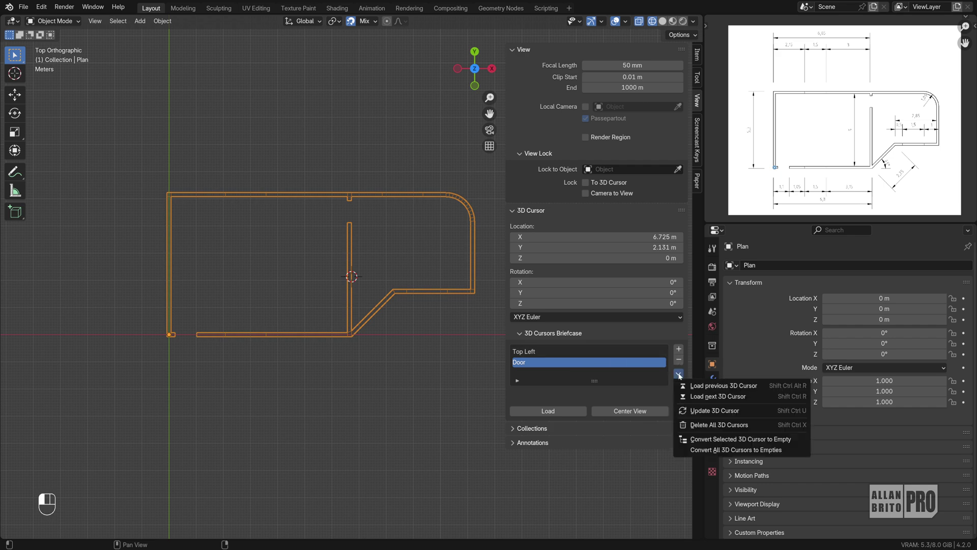
{"action": "left_click", "coordinate": [712, 425]}
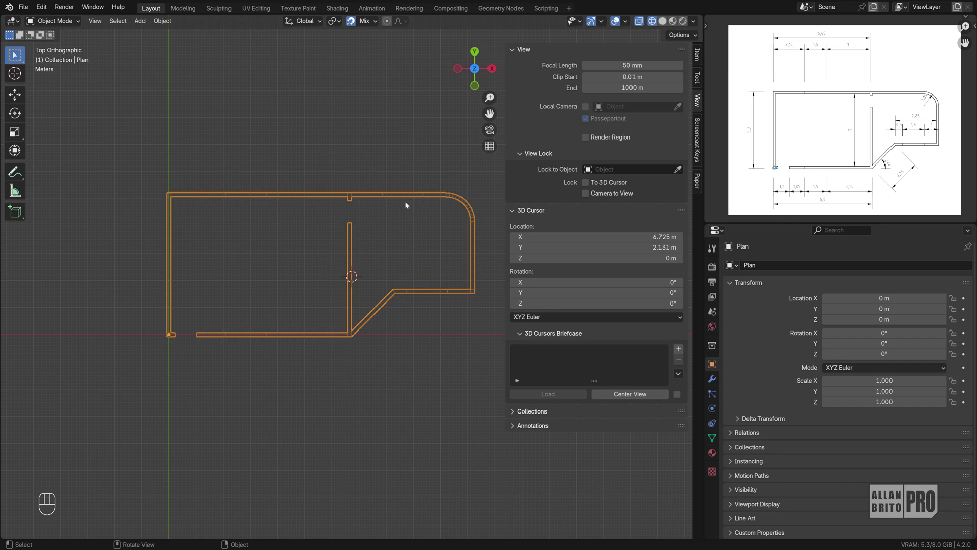
{"action": "middle_click_drag", "start_coordinate": [399, 312], "coordinate": [384, 316], "text": "shift"}
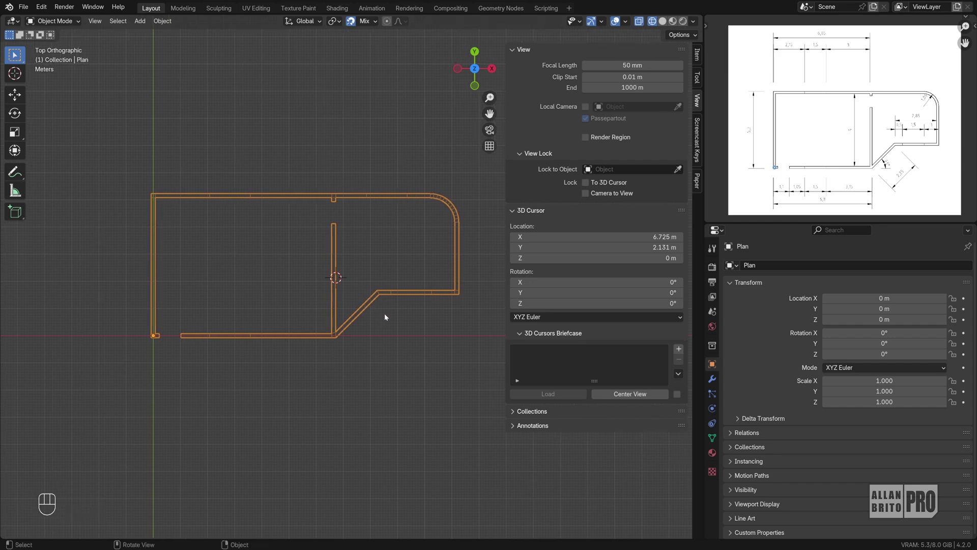